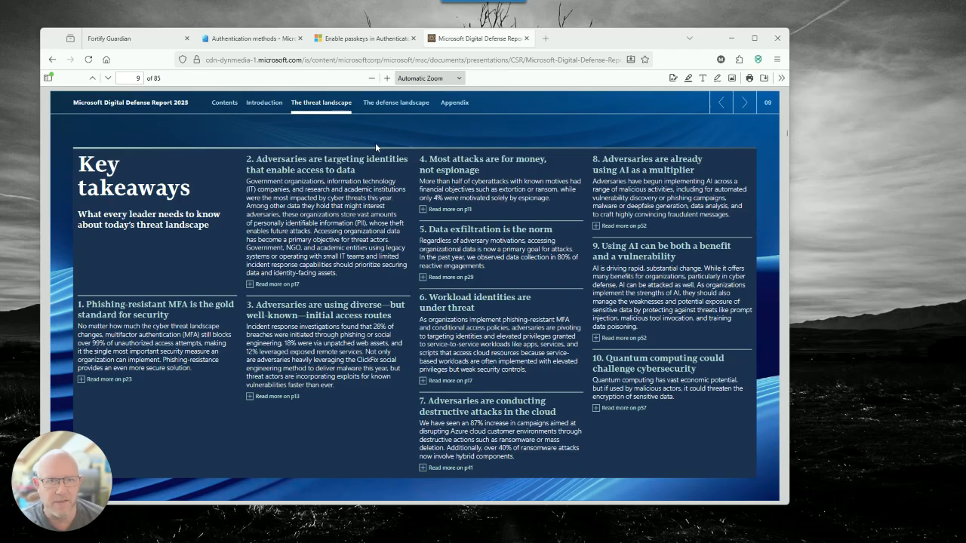
Switch to the Microsoft Entra admin center and review the Passkey (FIDO2) policy's targeting and configuration settings
{"action": "left_click", "coordinate": [362, 38]}
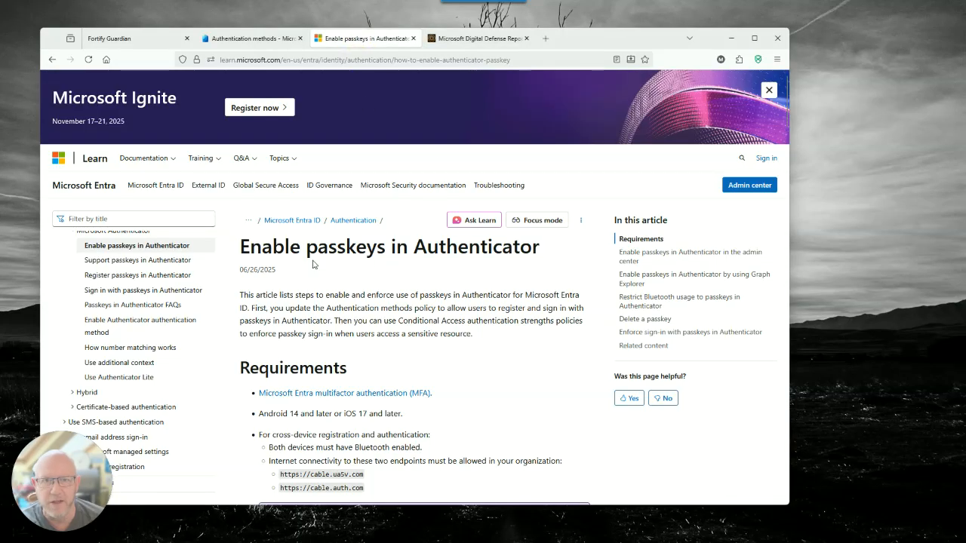
{"action": "left_click", "coordinate": [249, 39]}
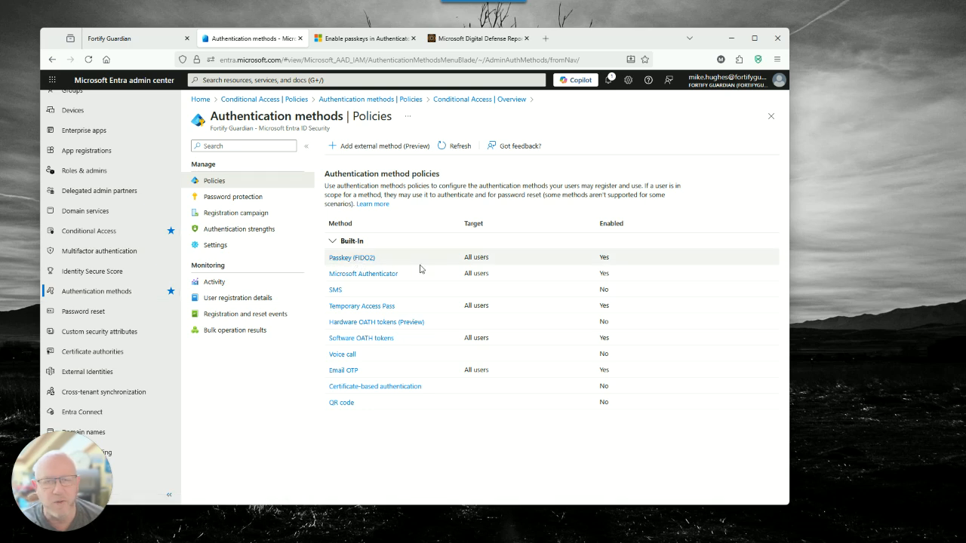
{"action": "left_click", "coordinate": [371, 263]}
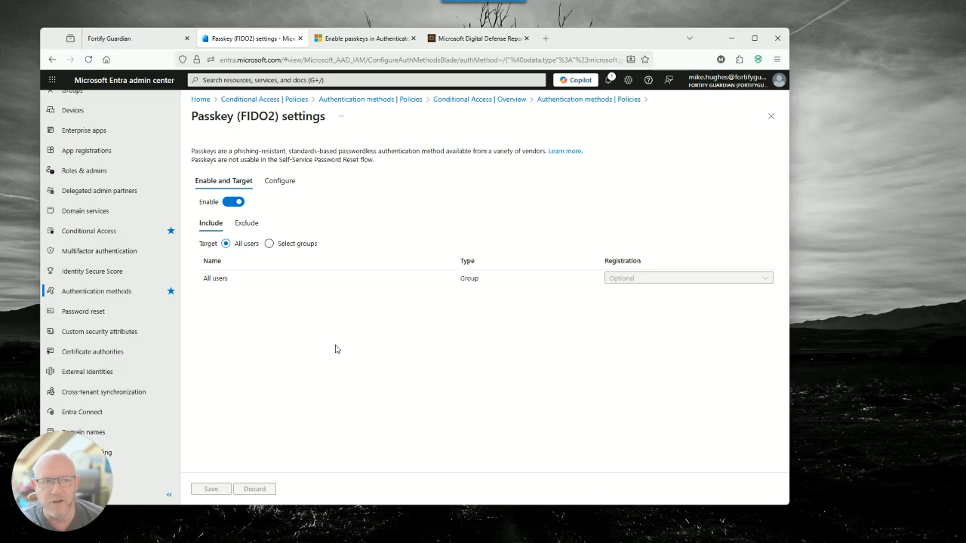
{"action": "left_click", "coordinate": [284, 190]}
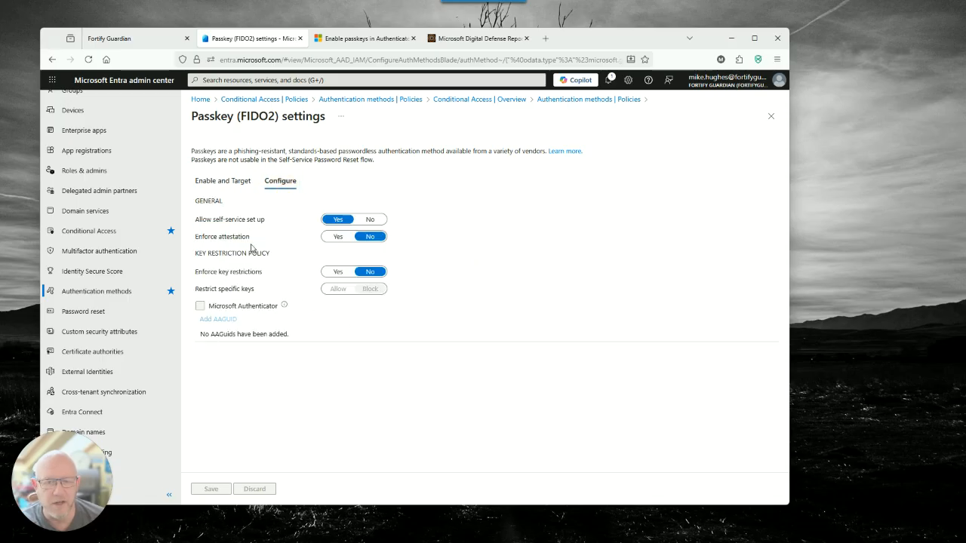
{"action": "left_click", "coordinate": [241, 184]}
{"action": "left_click", "coordinate": [278, 182]}
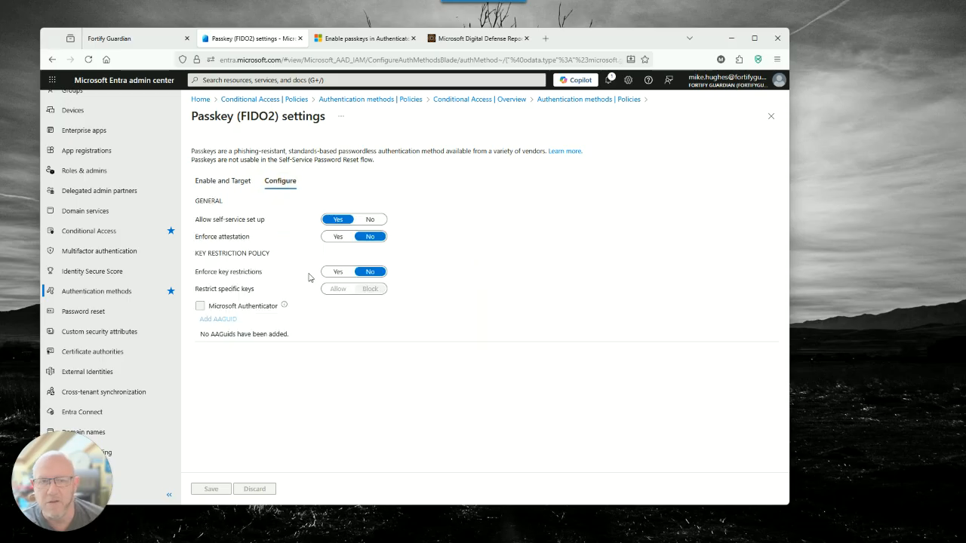
{"action": "left_click", "coordinate": [236, 186]}
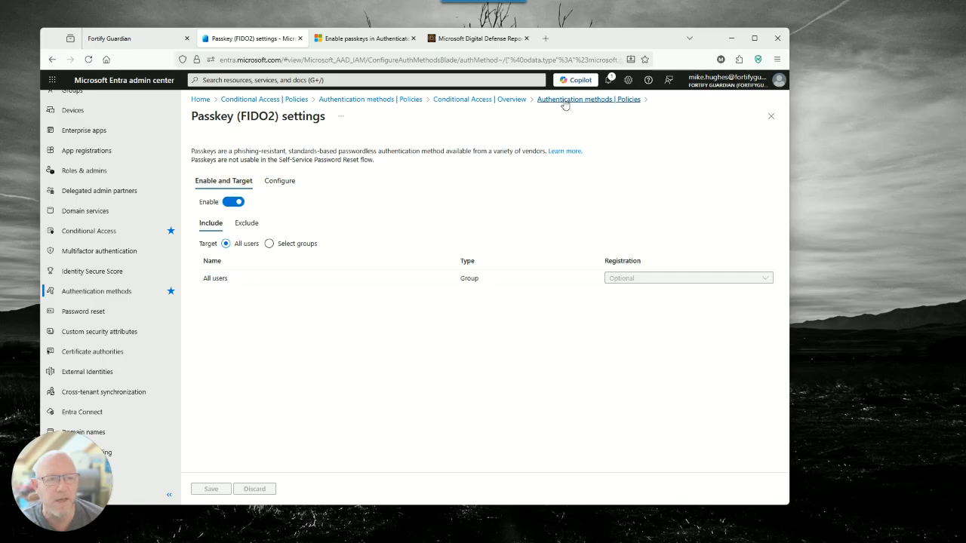
Review the password protection settings and the details of the Phishing-resistant MFA authentication strength
{"action": "left_click", "coordinate": [589, 99]}
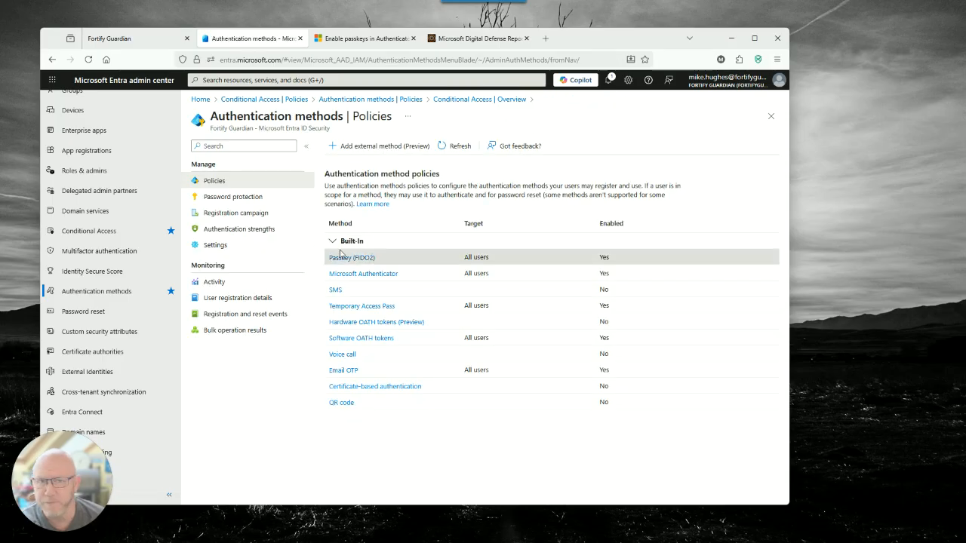
{"action": "left_click", "coordinate": [246, 196]}
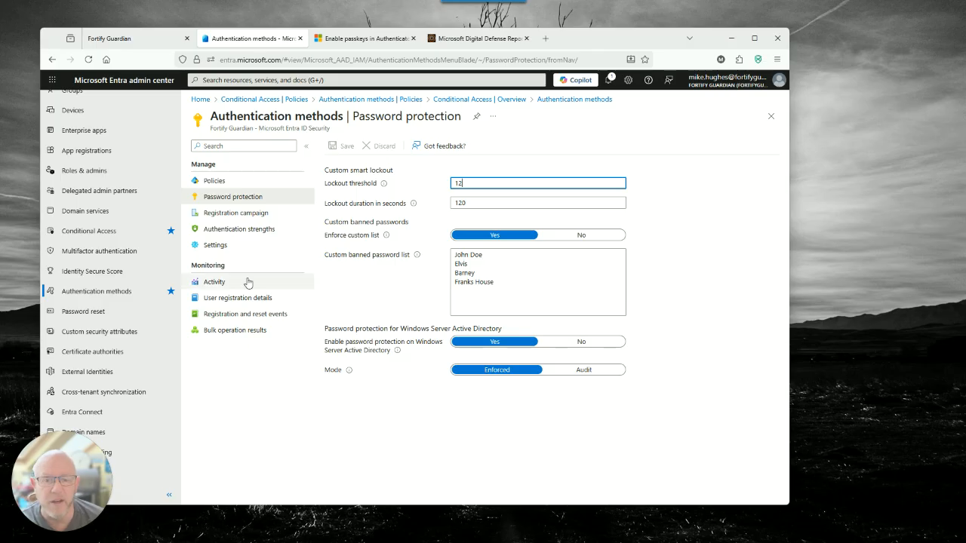
{"action": "left_click", "coordinate": [251, 229]}
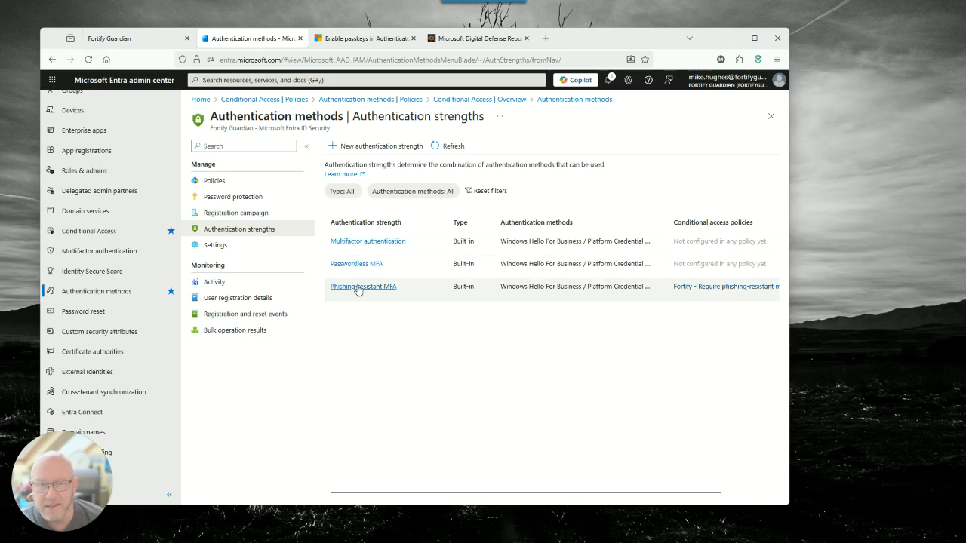
{"action": "left_click", "coordinate": [358, 289]}
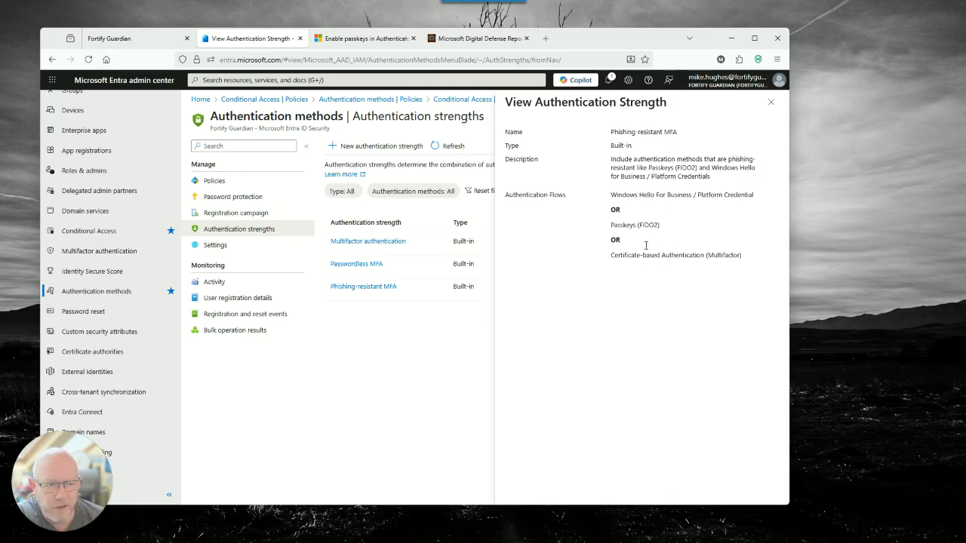
{"action": "left_click", "coordinate": [771, 102]}
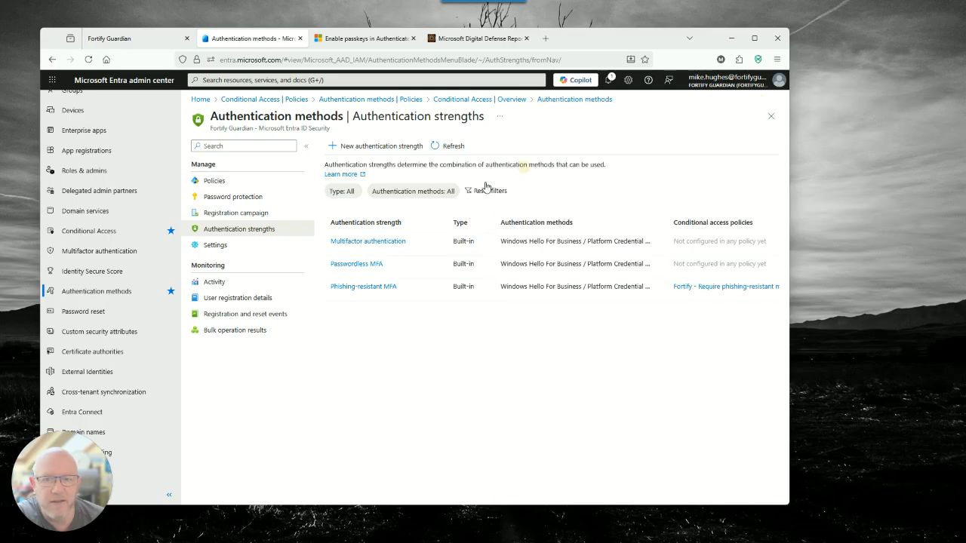
Open the Conditional Access overview, and filter the Fortify Guardian master checklist to names containing "resist"
{"action": "left_click", "coordinate": [108, 231]}
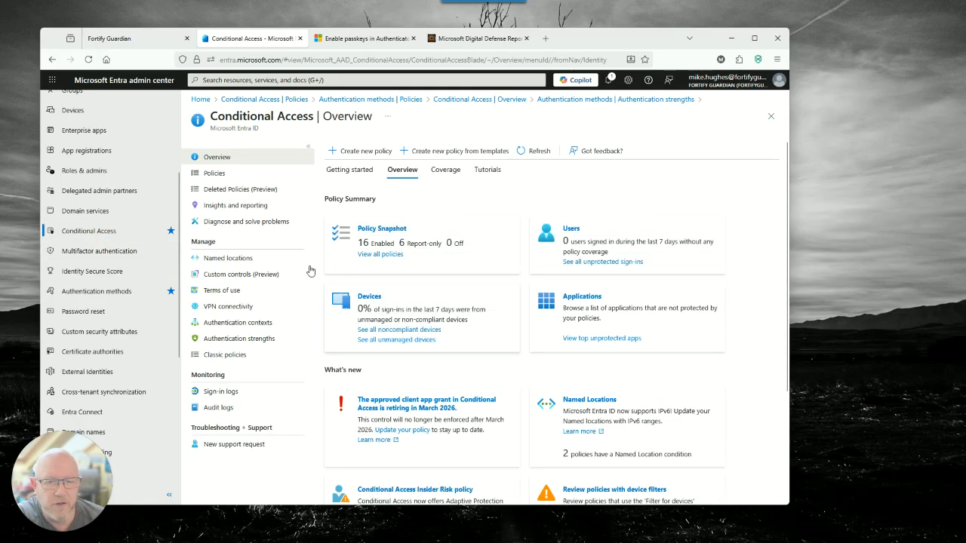
{"action": "left_click", "coordinate": [124, 38]}
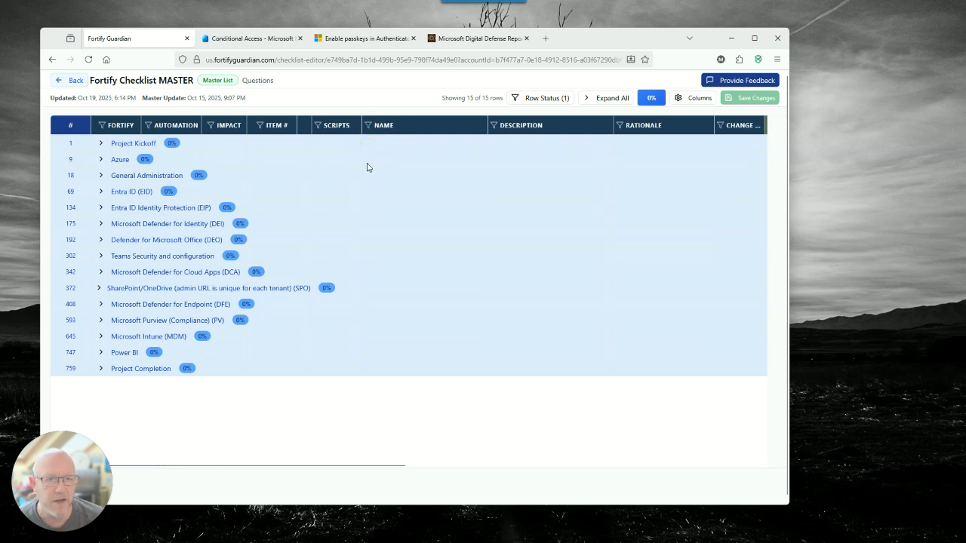
{"action": "left_click", "coordinate": [369, 125]}
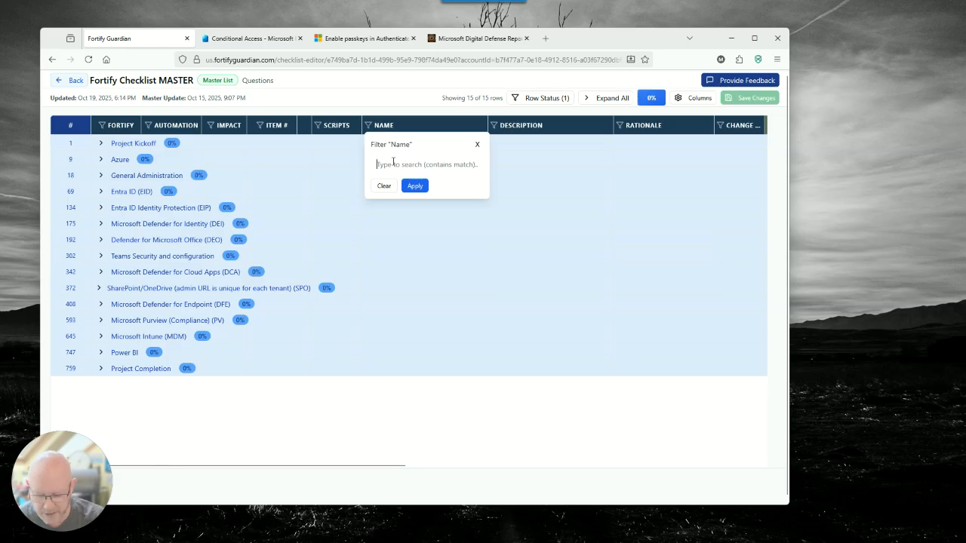
{"action": "type", "text": "res"}
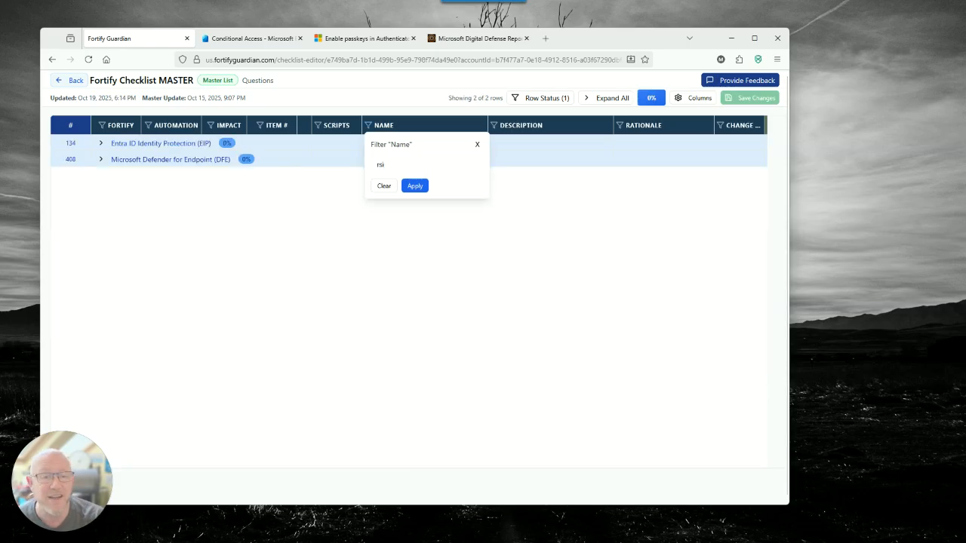
{"action": "type", "text": "ist"}
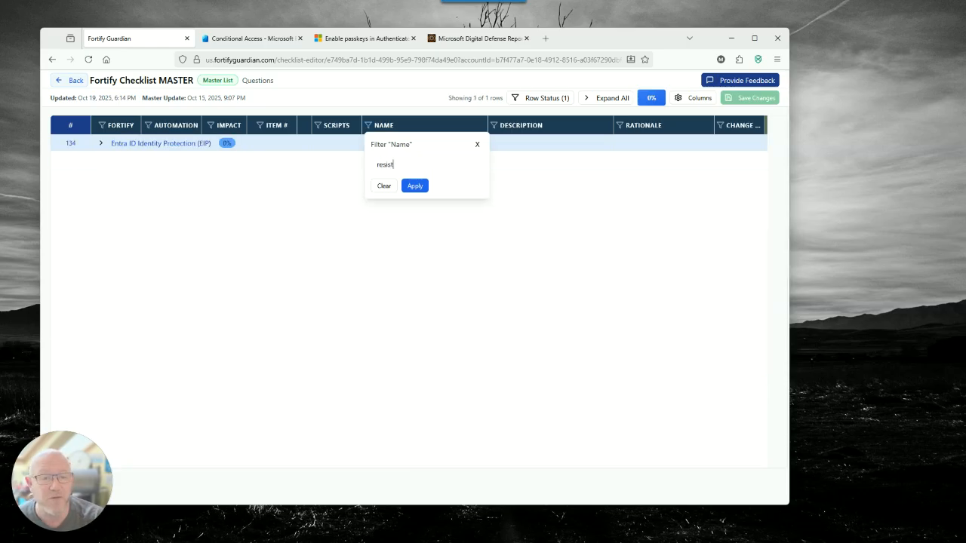
{"action": "left_click", "coordinate": [417, 189]}
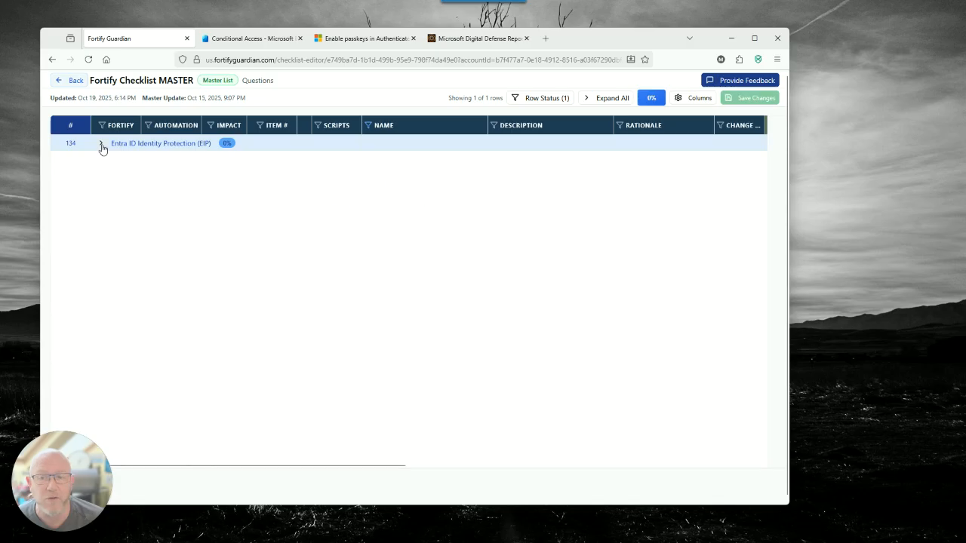
Read the policy creation instructions and recommended roles in checklist item EIP.22 under Conditional Access Policies
{"action": "left_click", "coordinate": [101, 145]}
{"action": "left_click", "coordinate": [102, 161]}
{"action": "left_click", "coordinate": [343, 179]}
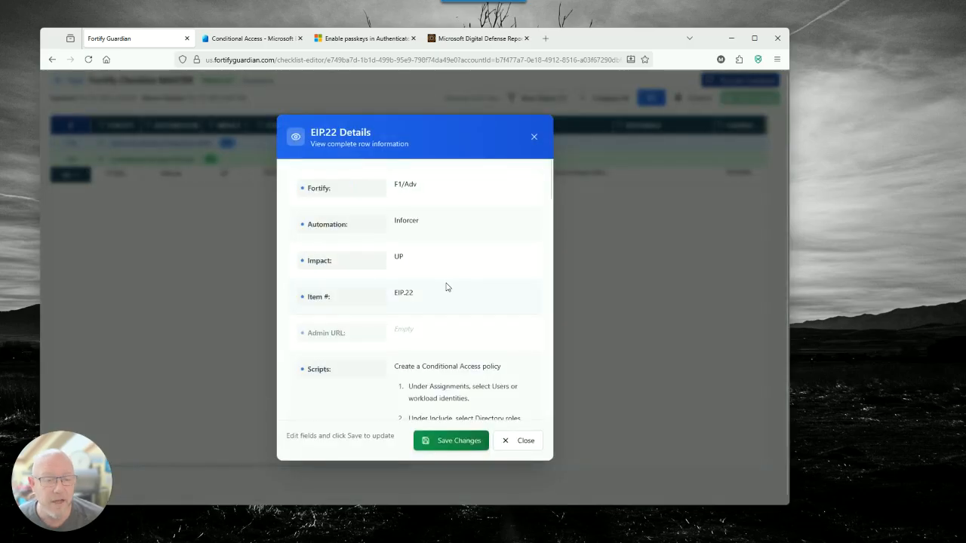
{"action": "scroll", "coordinate": [446, 287], "scroll_direction": "down", "scroll_amount": 2}
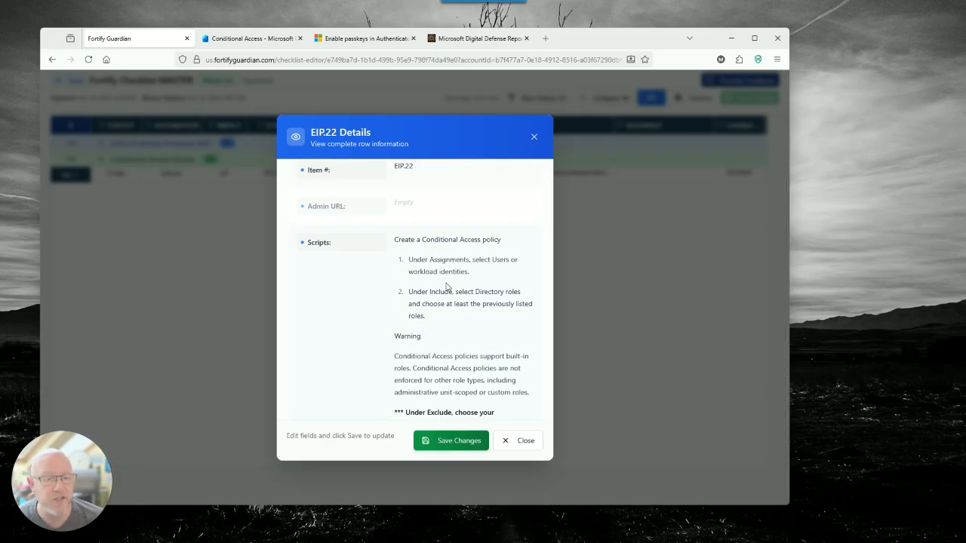
{"action": "scroll", "coordinate": [446, 287], "scroll_direction": "down", "scroll_amount": 2}
{"action": "scroll", "coordinate": [451, 283], "scroll_direction": "down", "scroll_amount": 4}
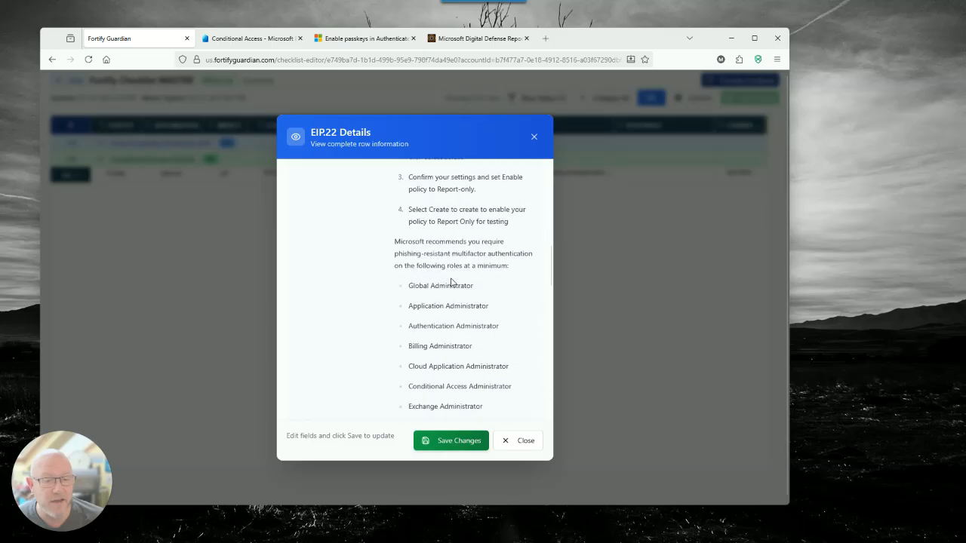
{"action": "scroll", "coordinate": [451, 282], "scroll_direction": "up", "scroll_amount": 3}
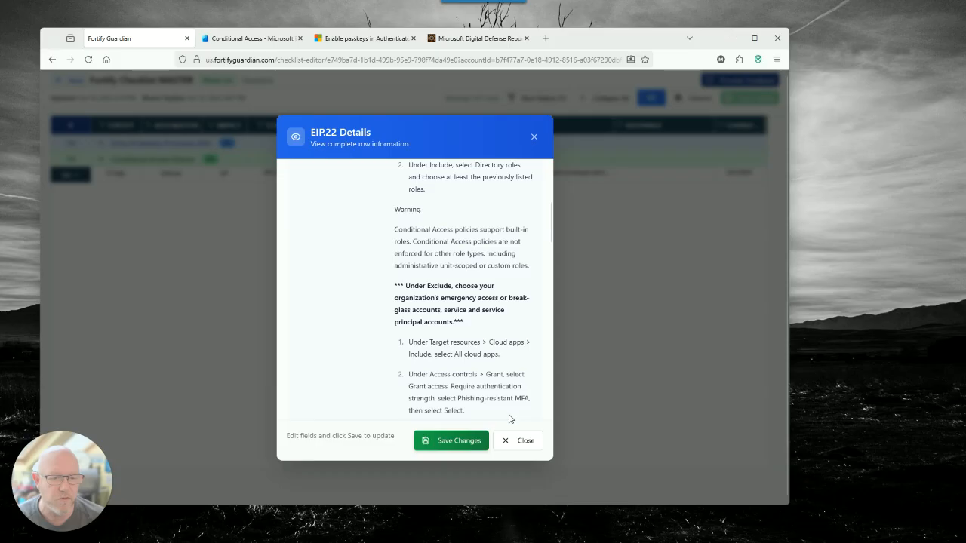
{"action": "left_click", "coordinate": [514, 443]}
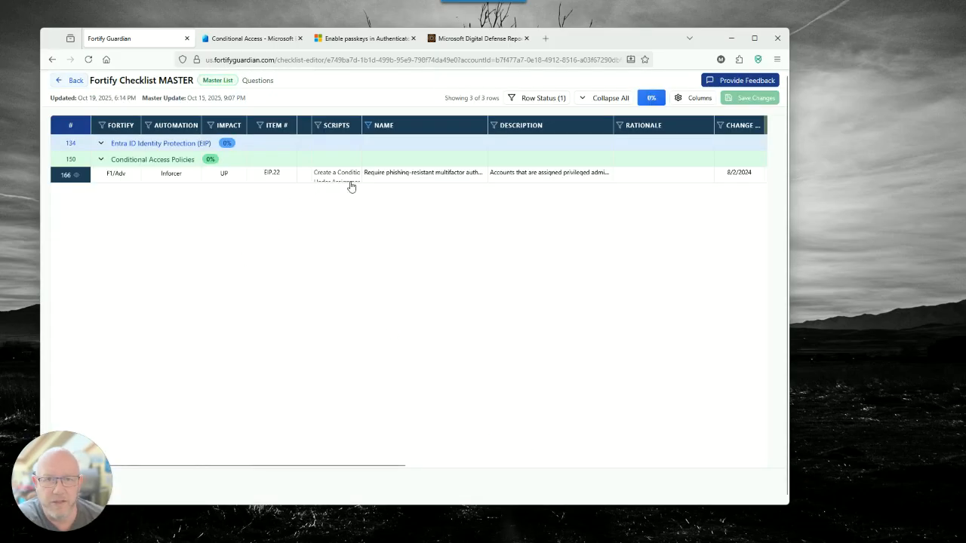
Switch to the Entra admin center, search the Conditional Access policies for "resi" and open "Fortify - Require phishing-resistant multifactor authentication for admins"
{"action": "left_click", "coordinate": [263, 42]}
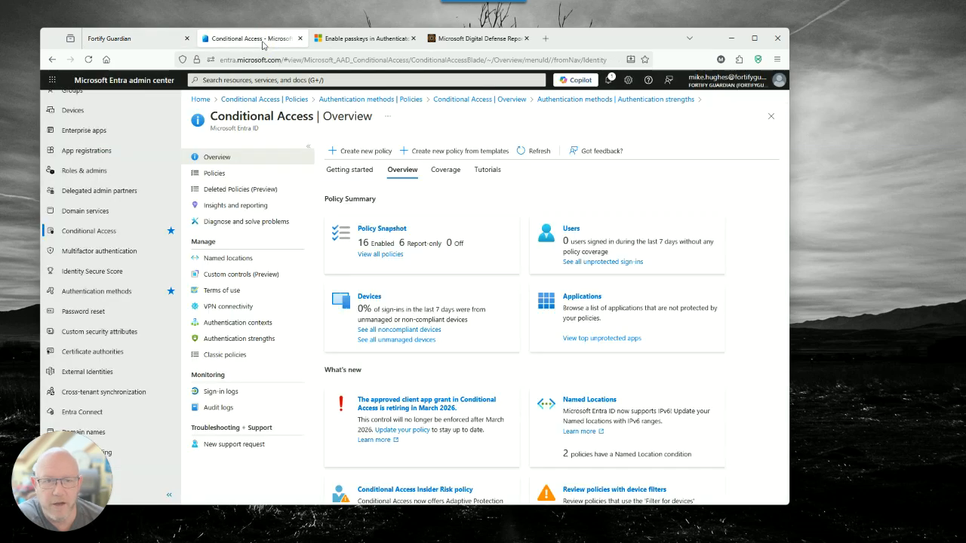
{"action": "left_click", "coordinate": [208, 173]}
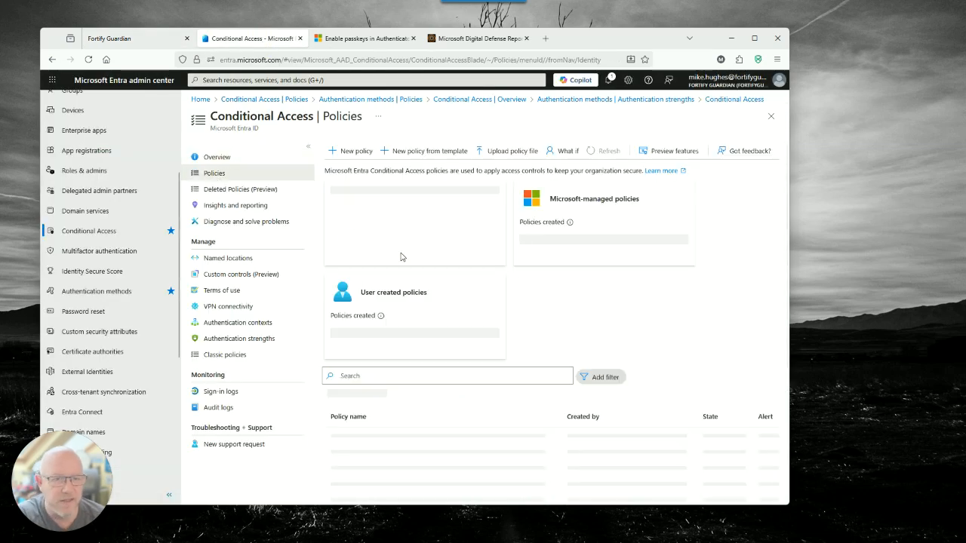
{"action": "left_click", "coordinate": [387, 285]}
{"action": "type", "text": "rs"}
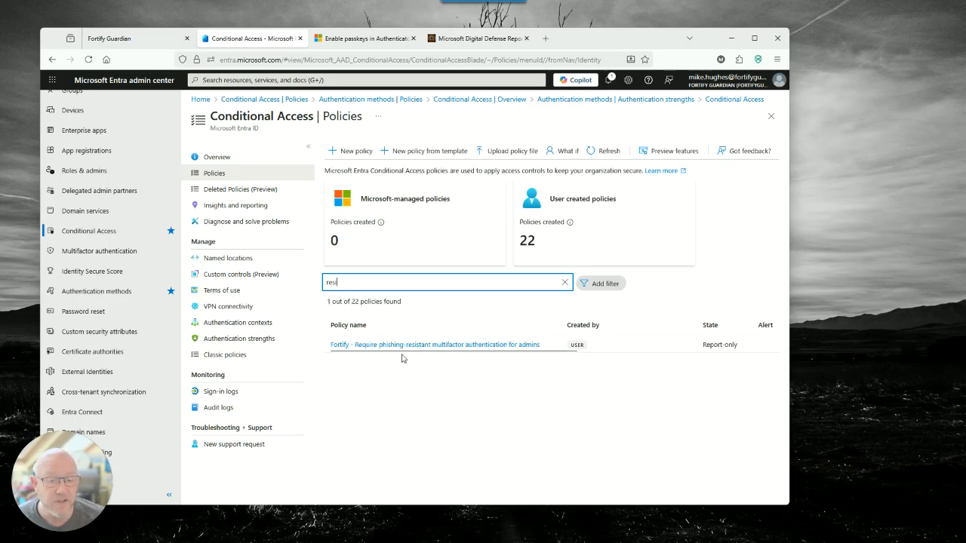
{"action": "left_click", "coordinate": [392, 349]}
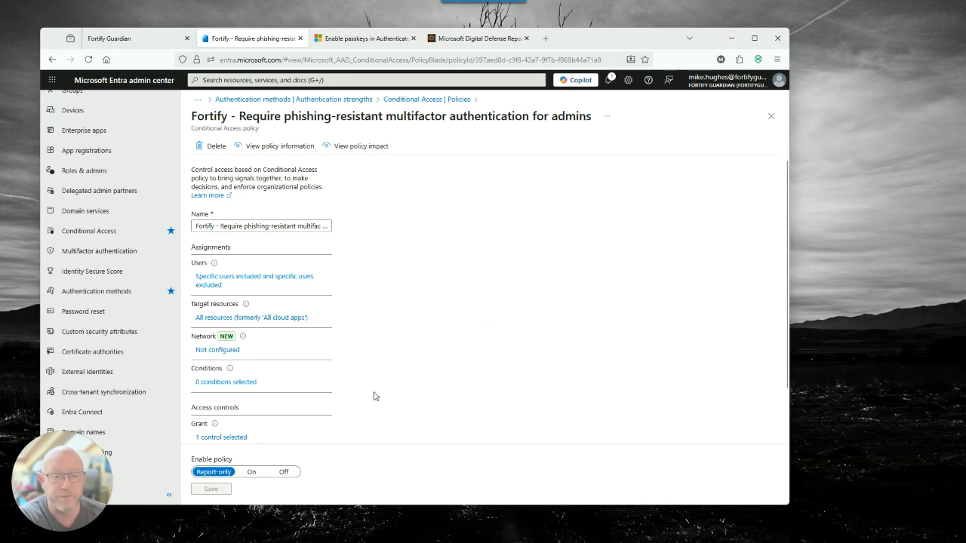
Review the policy's included directory roles and its target resources
{"action": "left_click", "coordinate": [212, 280]}
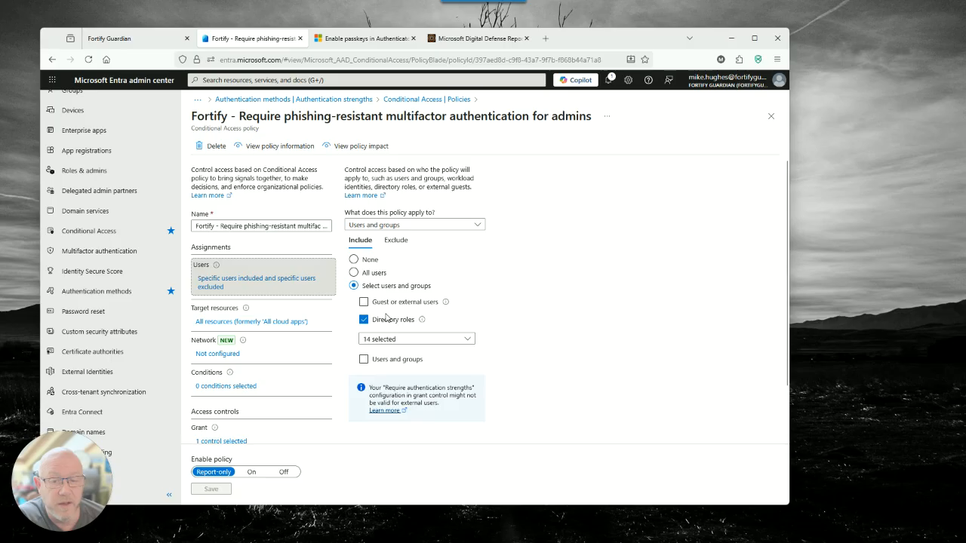
{"action": "left_click", "coordinate": [407, 341]}
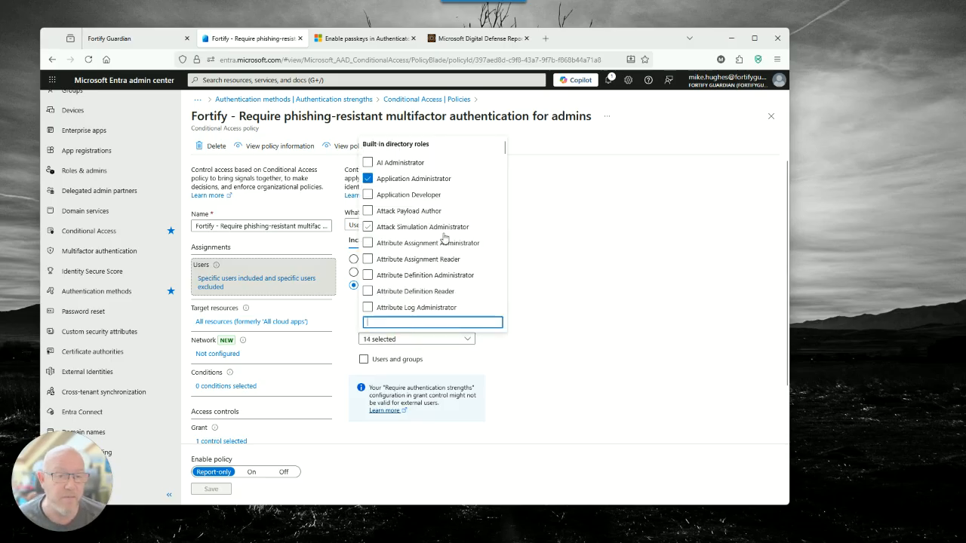
{"action": "scroll", "coordinate": [444, 241], "scroll_direction": "down", "scroll_amount": 5}
{"action": "scroll", "coordinate": [445, 238], "scroll_direction": "up", "scroll_amount": 4}
{"action": "scroll", "coordinate": [449, 226], "scroll_direction": "up", "scroll_amount": 3}
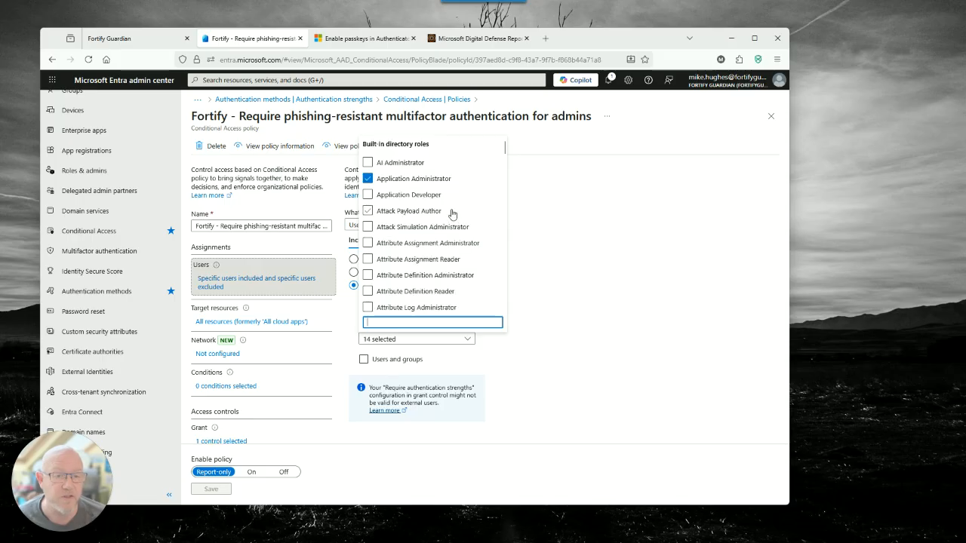
{"action": "left_click", "coordinate": [613, 273]}
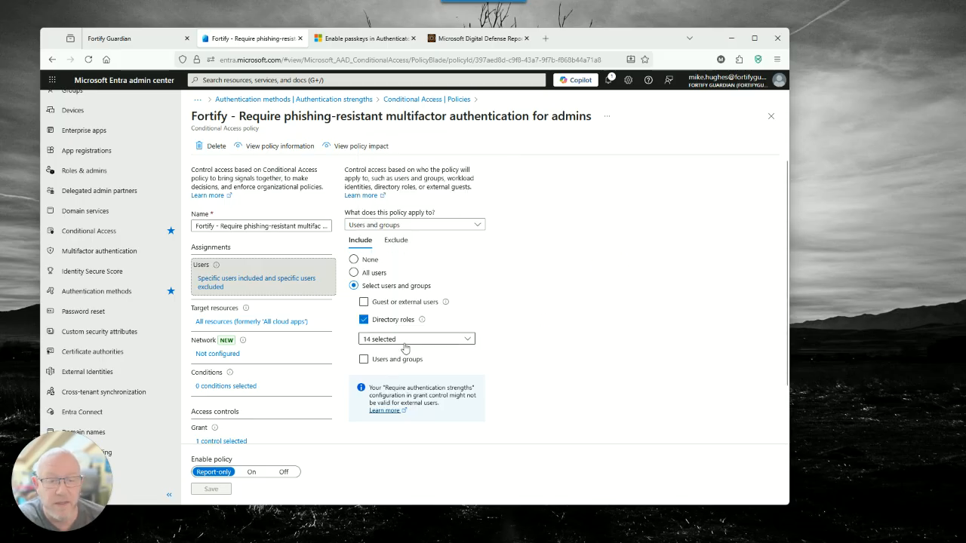
{"action": "left_click", "coordinate": [226, 323]}
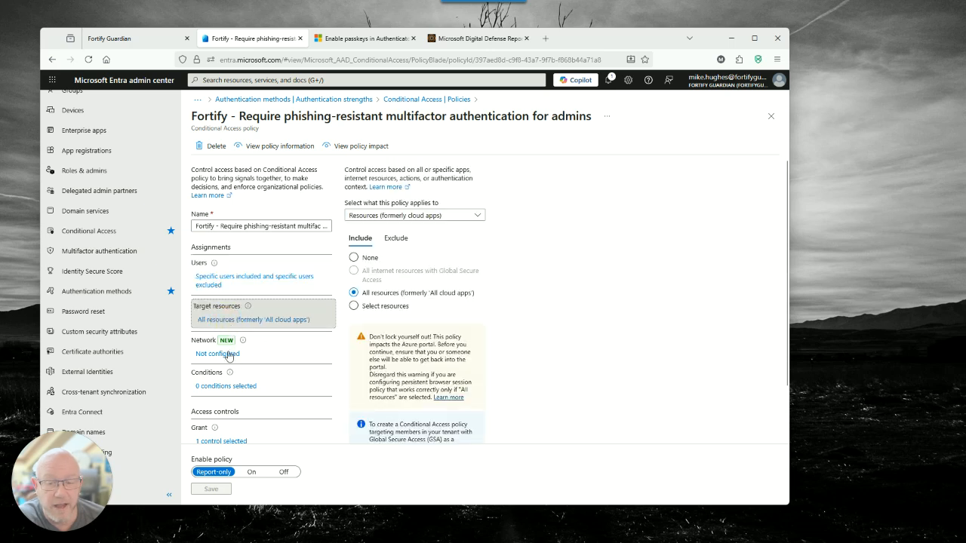
Select Phishing-resistant MFA as the required authentication strength in the policy's grant controls
{"action": "scroll", "coordinate": [223, 411], "scroll_direction": "down", "scroll_amount": 1}
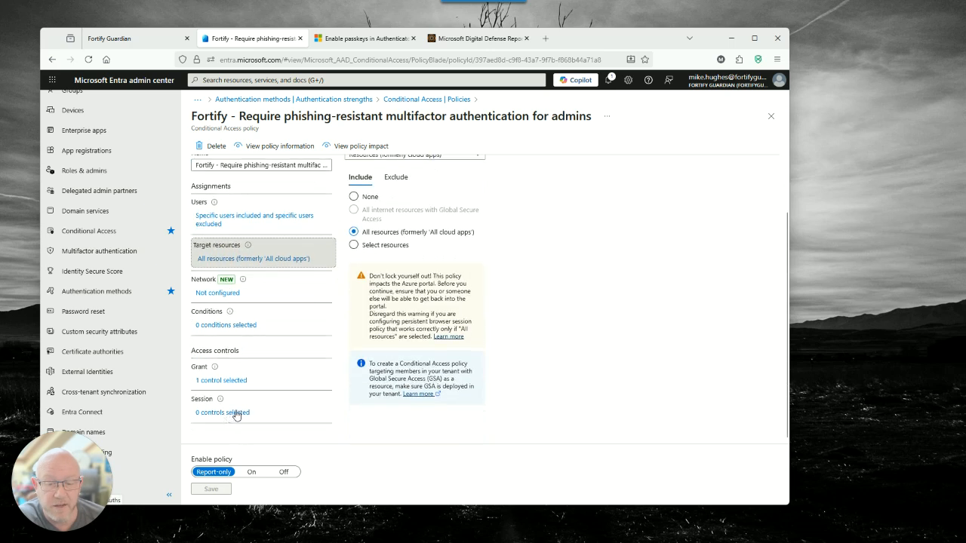
{"action": "left_click", "coordinate": [220, 380]}
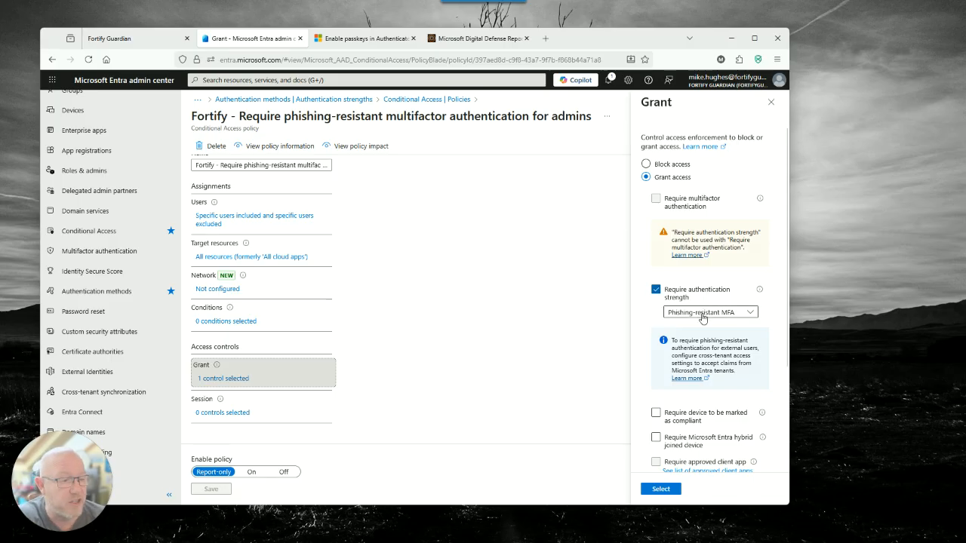
{"action": "left_click", "coordinate": [701, 312]}
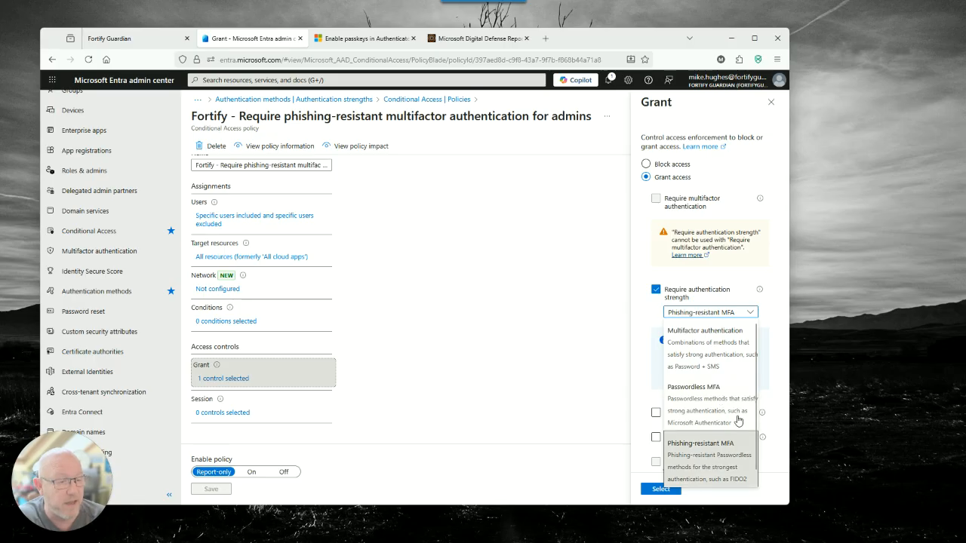
{"action": "left_click", "coordinate": [732, 445]}
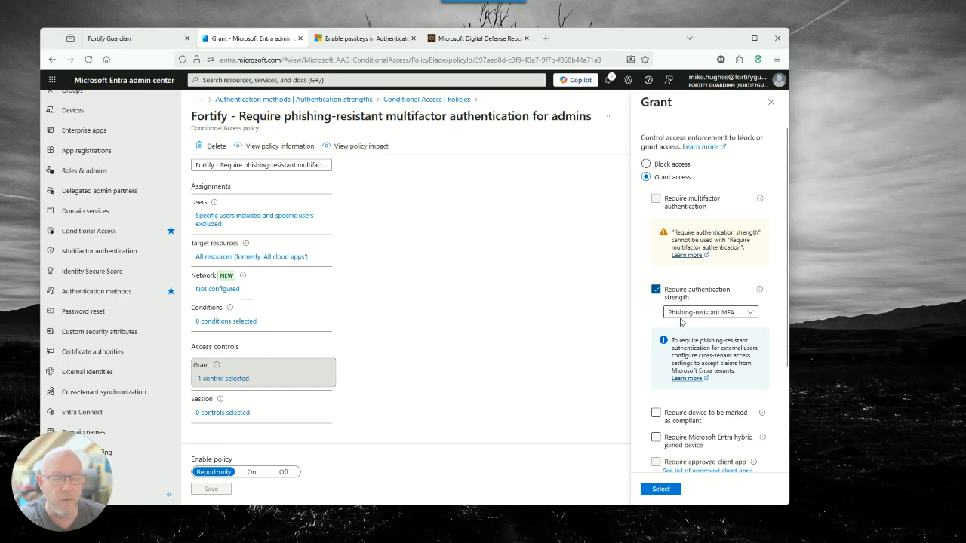
Require the device to be marked as compliant in the policy's grant controls
{"action": "scroll", "coordinate": [687, 355], "scroll_direction": "down", "scroll_amount": 1}
{"action": "scroll", "coordinate": [689, 364], "scroll_direction": "down", "scroll_amount": 1}
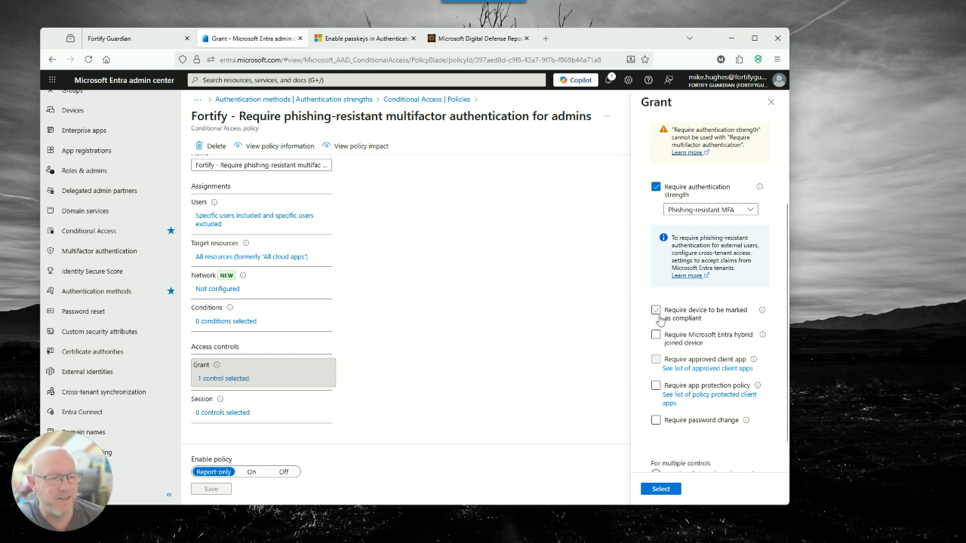
{"action": "left_click", "coordinate": [656, 311]}
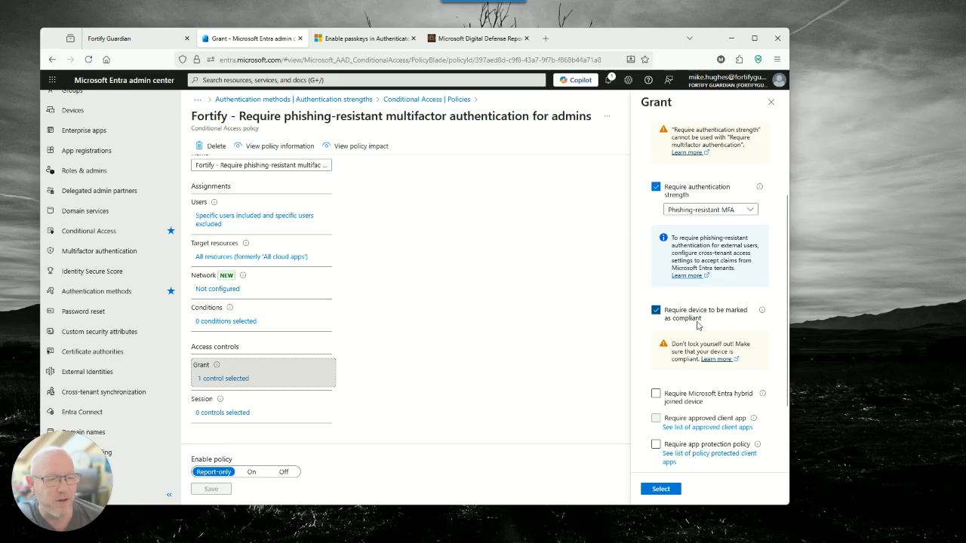